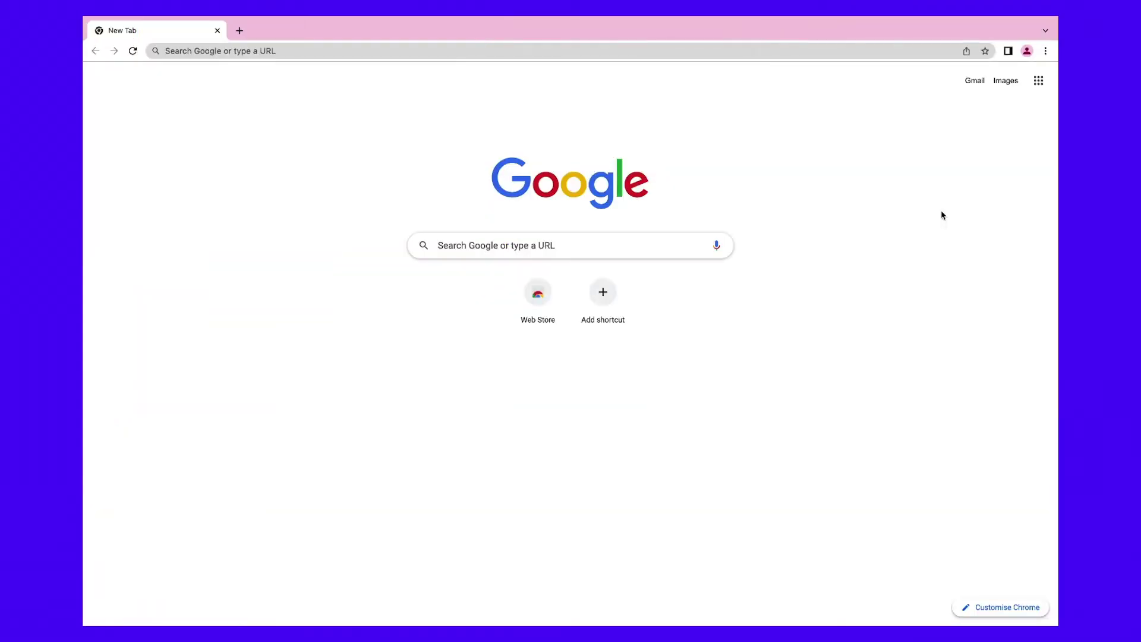
Clear Chrome's browsing data for All time with Cookies and other site data ticked.
{"action": "left_click", "coordinate": [1045, 50]}
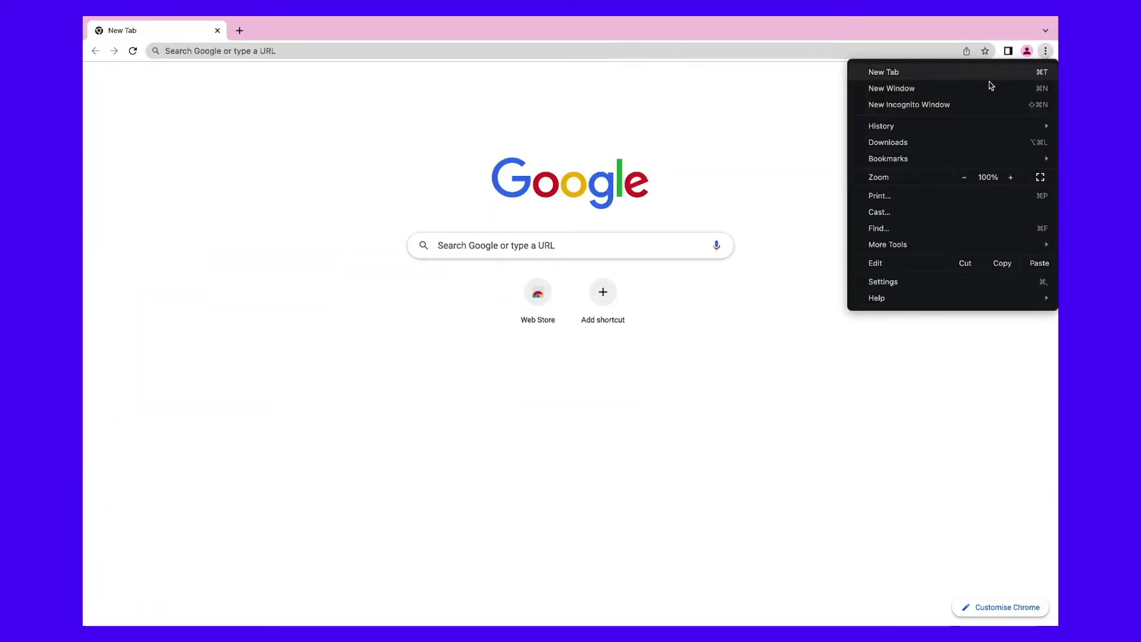
{"action": "mouse_move", "coordinate": [904, 246]}
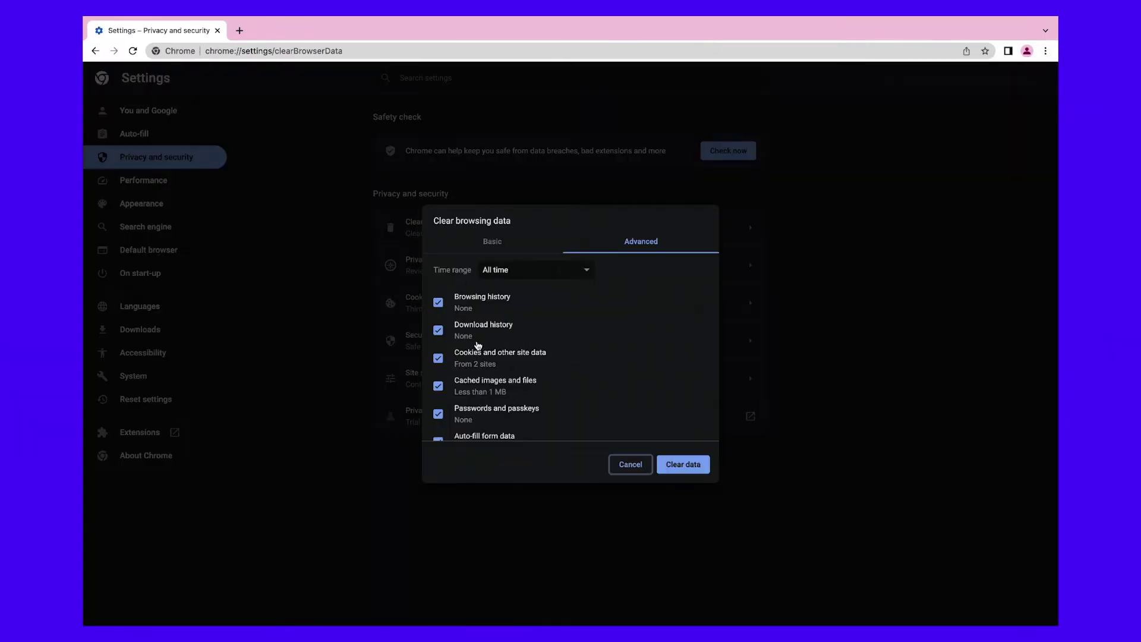
{"action": "scroll", "coordinate": [478, 346], "scroll_direction": "down", "scroll_amount": 2}
{"action": "scroll", "coordinate": [478, 346], "scroll_direction": "up", "scroll_amount": 2}
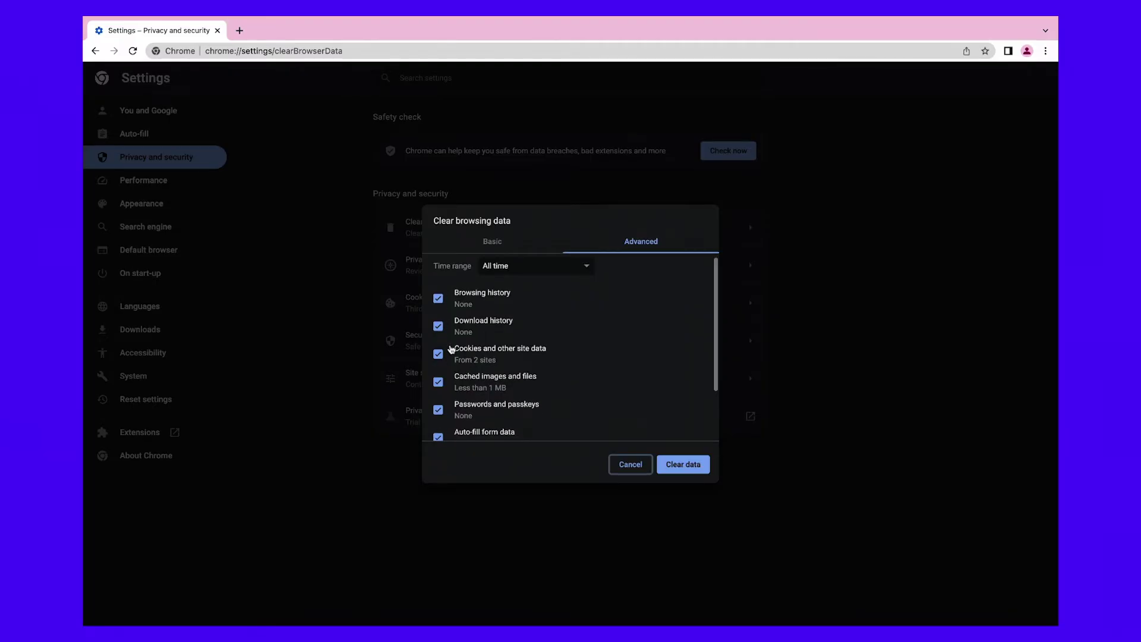
{"action": "scroll", "coordinate": [441, 360], "scroll_direction": "down", "scroll_amount": 1}
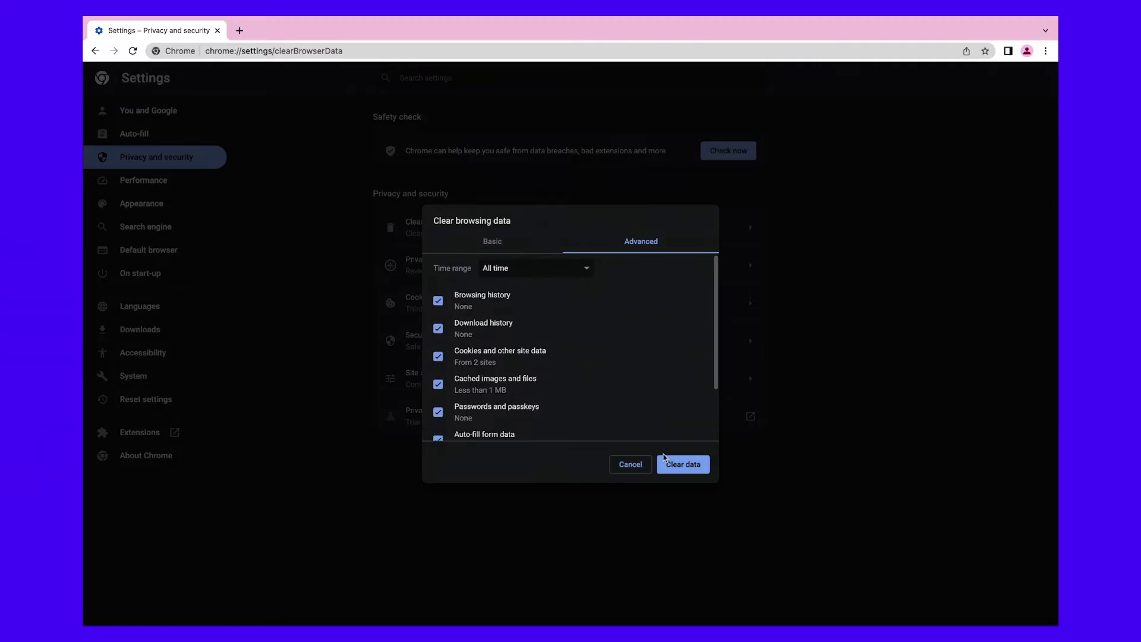
{"action": "left_click", "coordinate": [686, 465]}
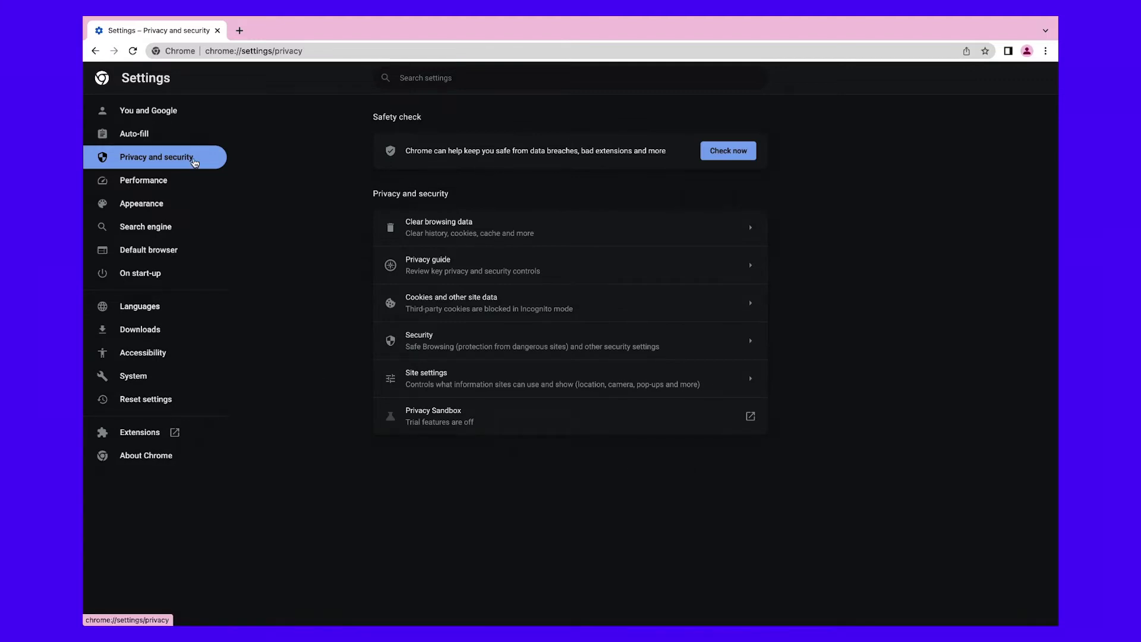
Open Chrome's Cookies and other site data settings from the Privacy and security page.
{"action": "left_click", "coordinate": [606, 315]}
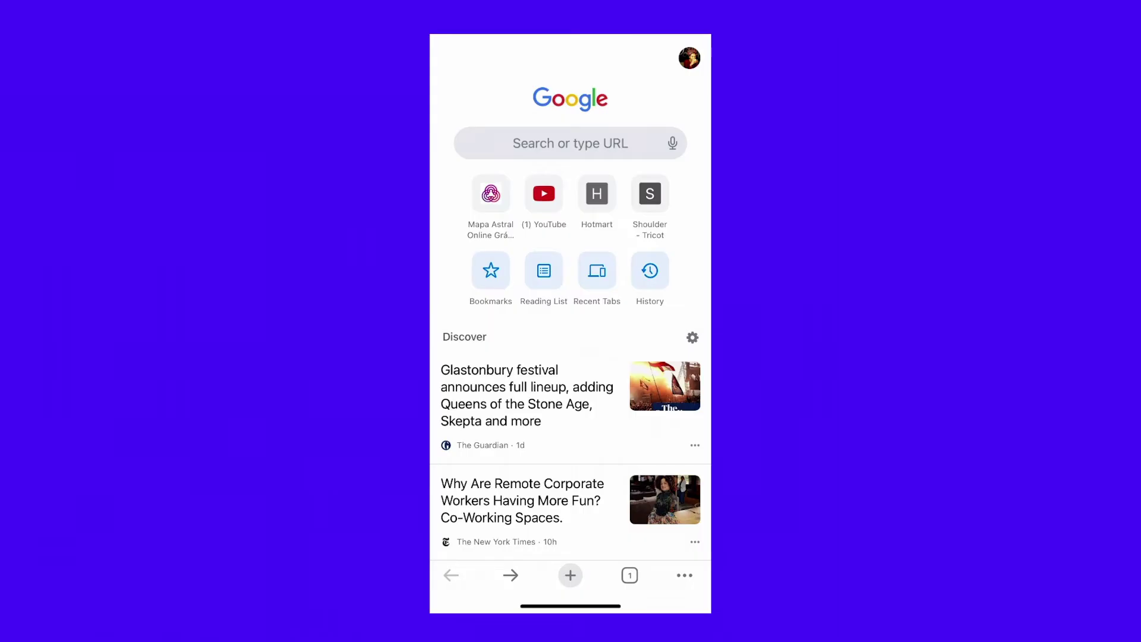
Clear iOS Chrome's last-hour history, cookies, site data, cached images and autofill data, confirming the prompt.
{"action": "left_click", "coordinate": [685, 574]}
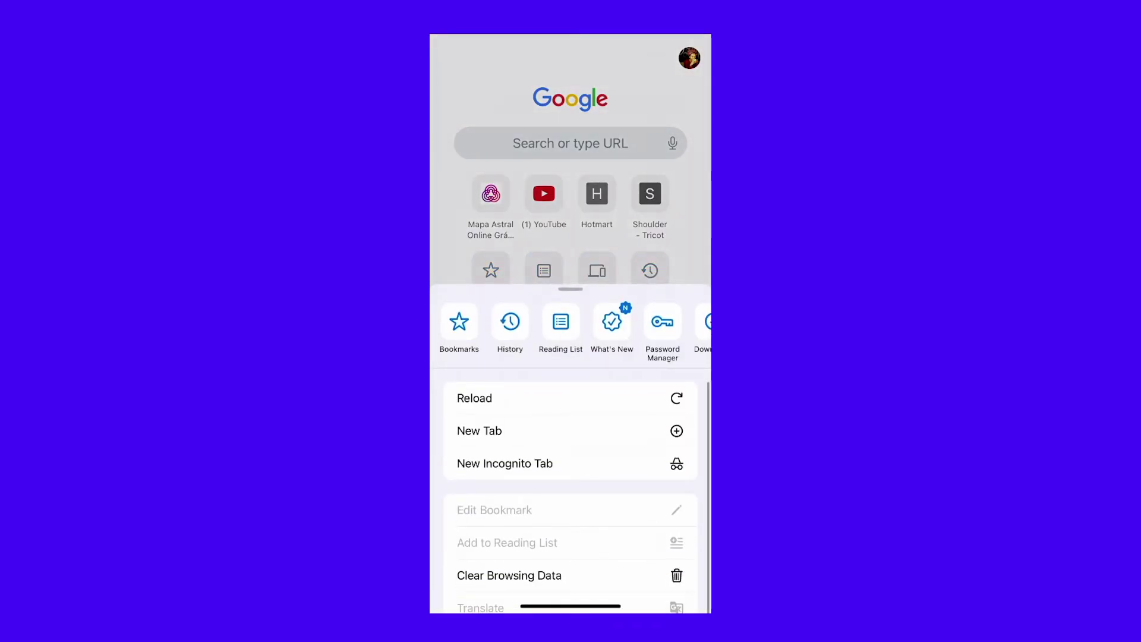
{"action": "left_click", "coordinate": [509, 574]}
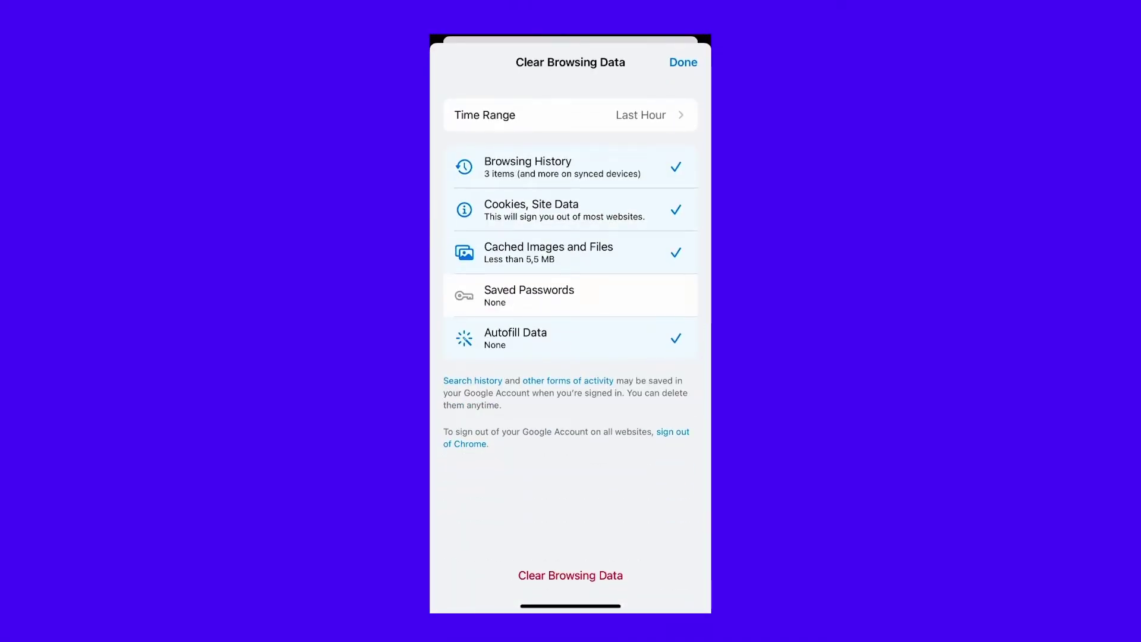
{"action": "left_click", "coordinate": [570, 575]}
{"action": "left_click", "coordinate": [570, 527]}
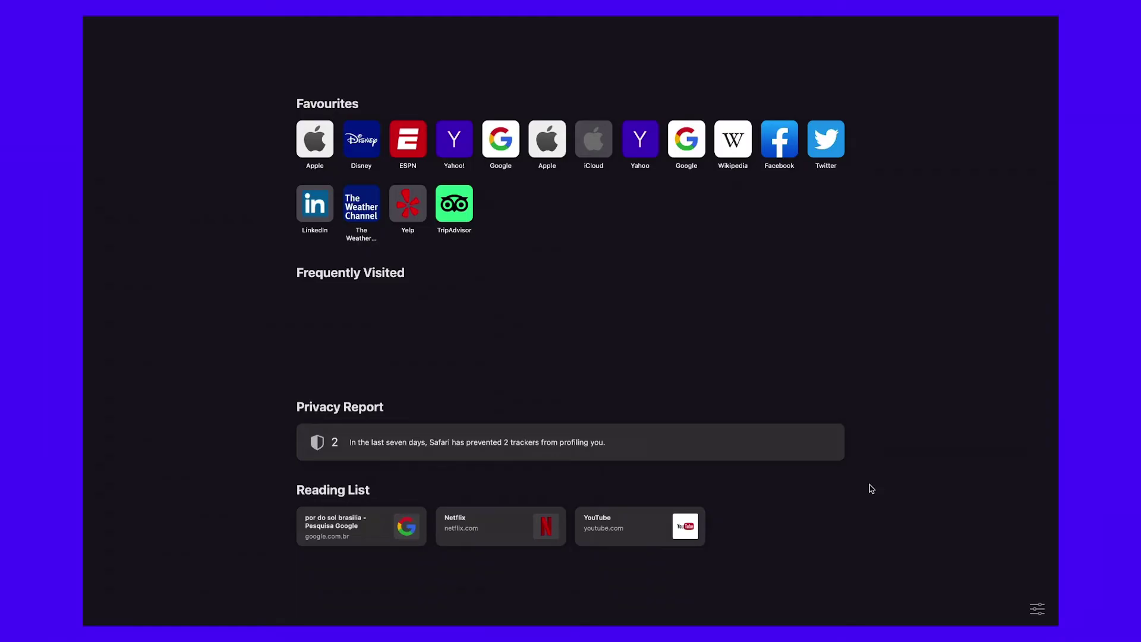
From Safari's Privacy preferences, open Manage Website Data and choose Remove All.
{"action": "left_click", "coordinate": [126, 22]}
{"action": "left_click", "coordinate": [145, 72]}
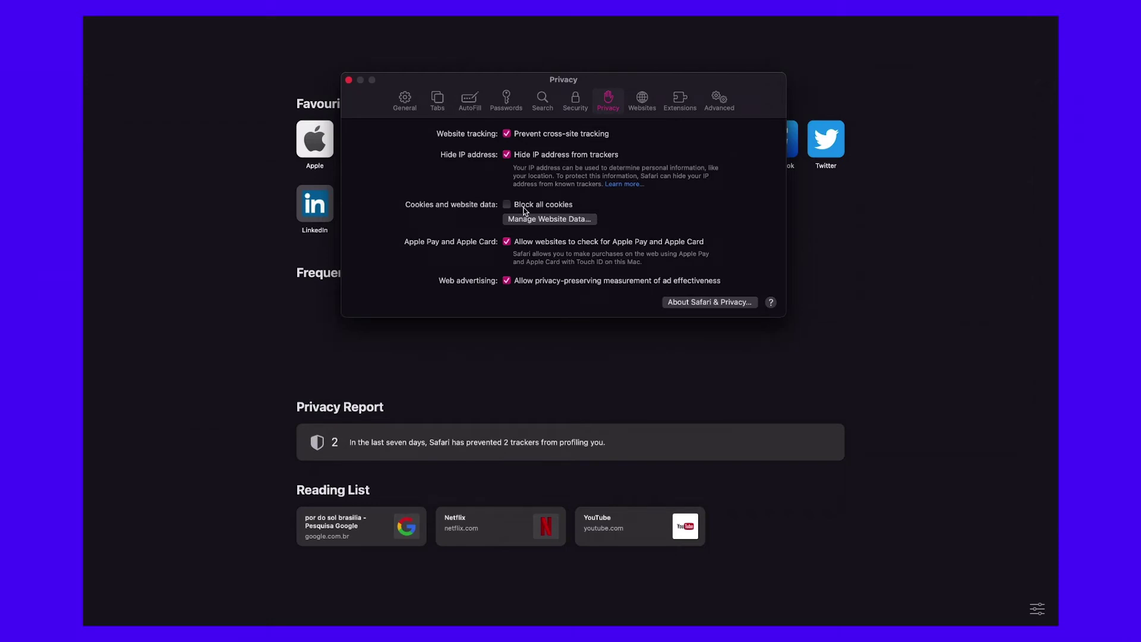
{"action": "left_click", "coordinate": [507, 134]}
{"action": "left_click", "coordinate": [507, 134]}
{"action": "left_click", "coordinate": [554, 220]}
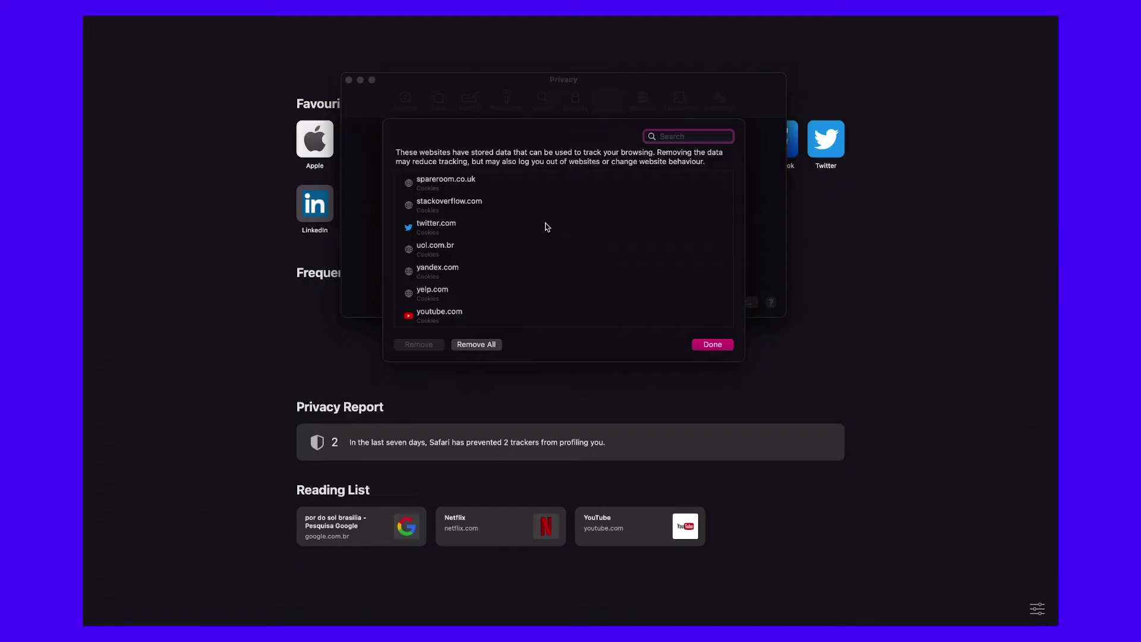
{"action": "left_click", "coordinate": [483, 345]}
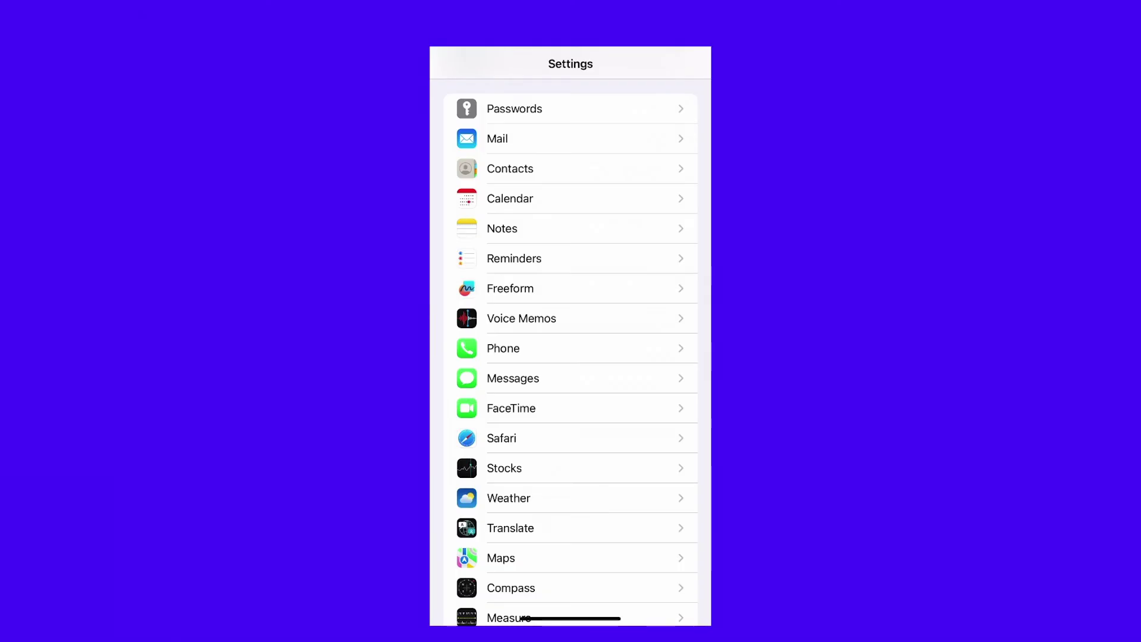
In iOS Settings under Safari, choose Clear History and Website Data.
{"action": "left_click", "coordinate": [501, 438]}
{"action": "scroll", "coordinate": [571, 356], "scroll_direction": "down", "scroll_amount": 10}
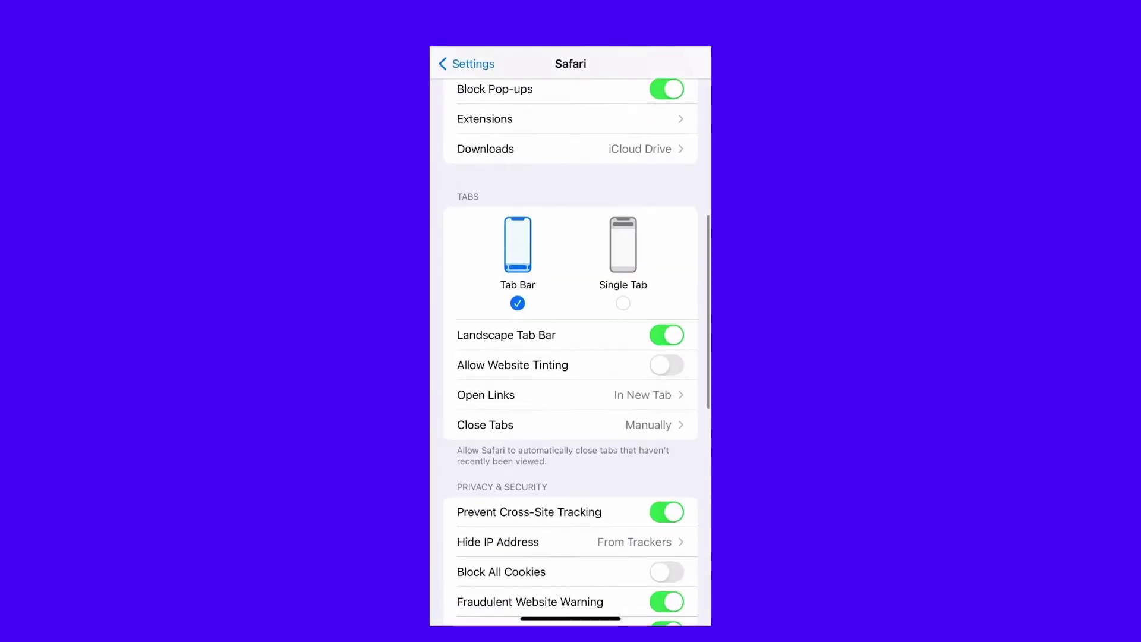
{"action": "left_click", "coordinate": [537, 396]}
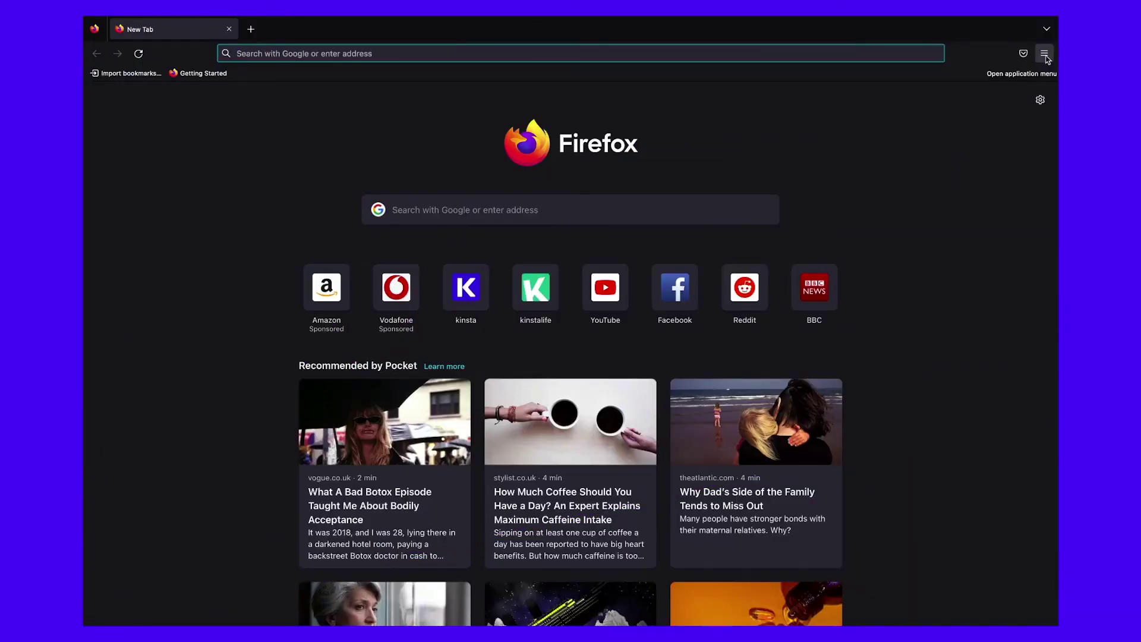
Show Firefox's Privacy & Security settings scrolled to the Cookies and Site Data section.
{"action": "left_click", "coordinate": [1044, 54]}
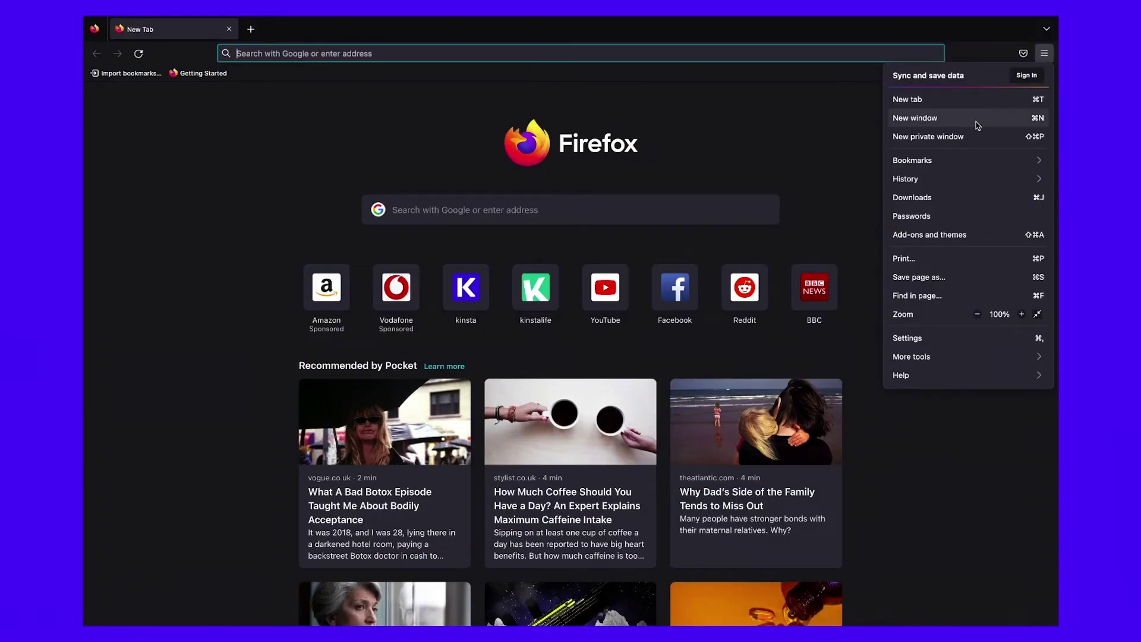
{"action": "left_click", "coordinate": [932, 340]}
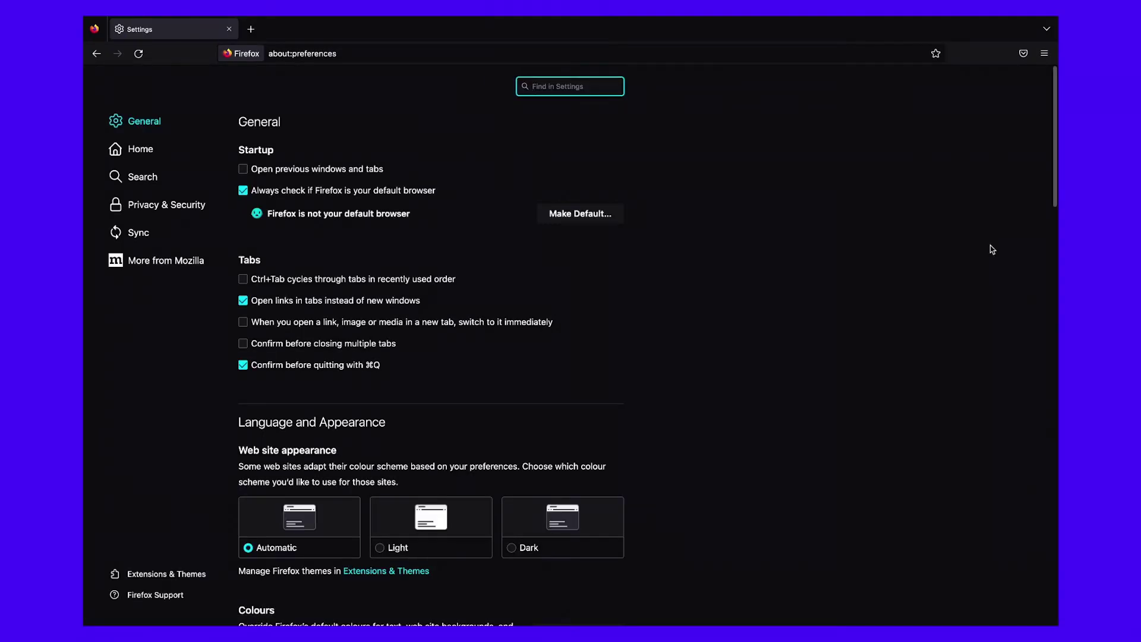
{"action": "left_click", "coordinate": [155, 206]}
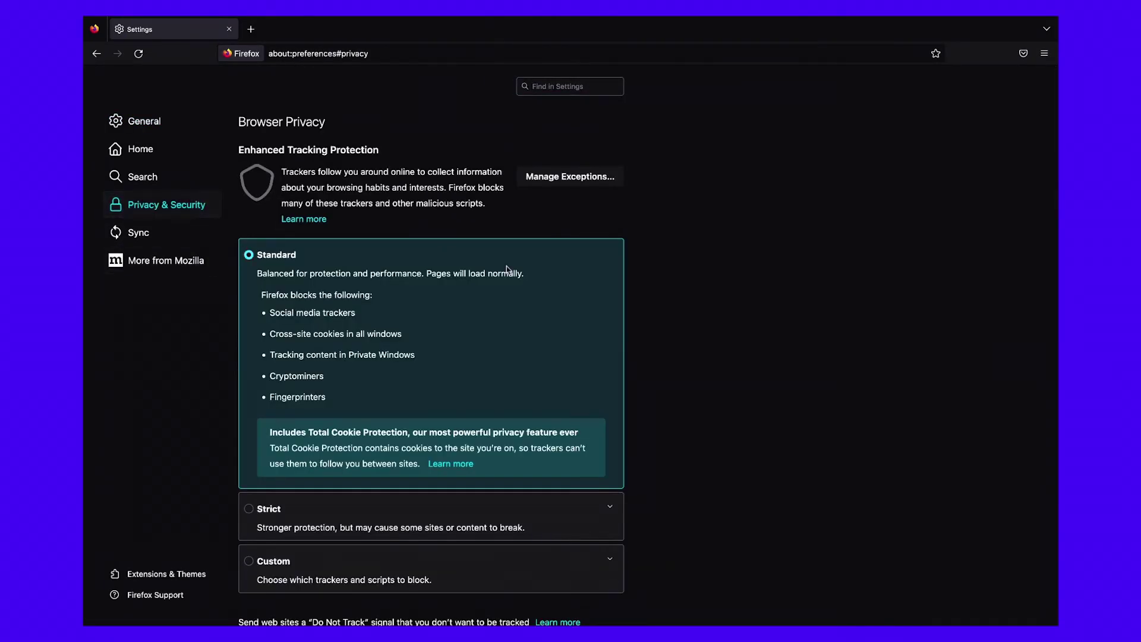
{"action": "scroll", "coordinate": [653, 328], "scroll_direction": "down", "scroll_amount": 6}
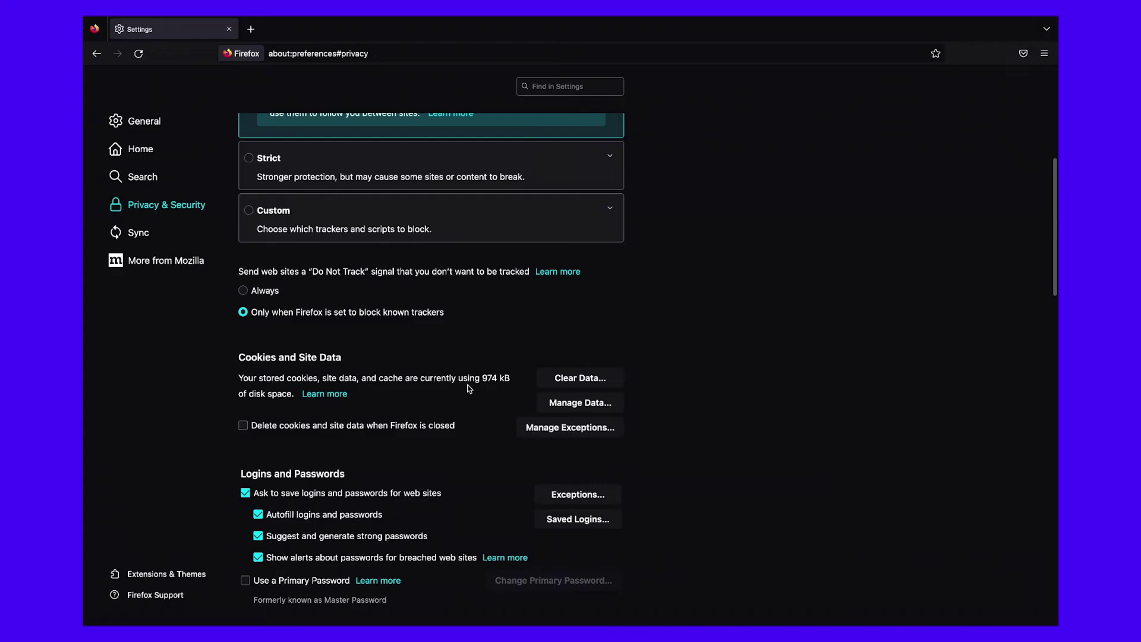
Clear all of Firefox's cookies, site data and cached web content, confirming with Clear Now.
{"action": "left_click", "coordinate": [577, 377]}
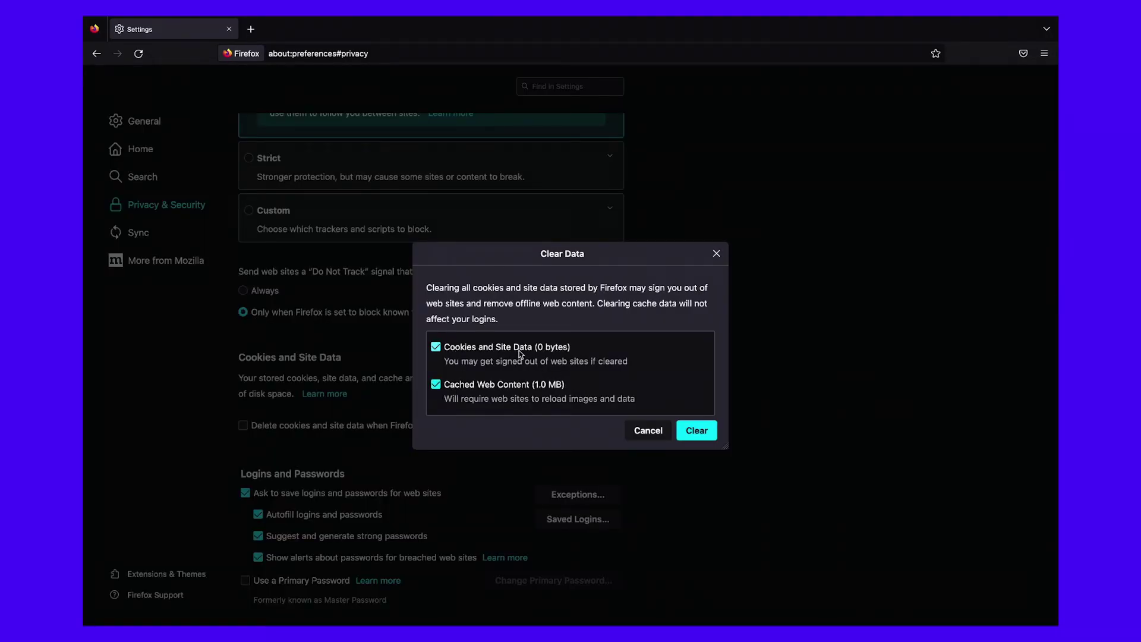
{"action": "left_click", "coordinate": [700, 435]}
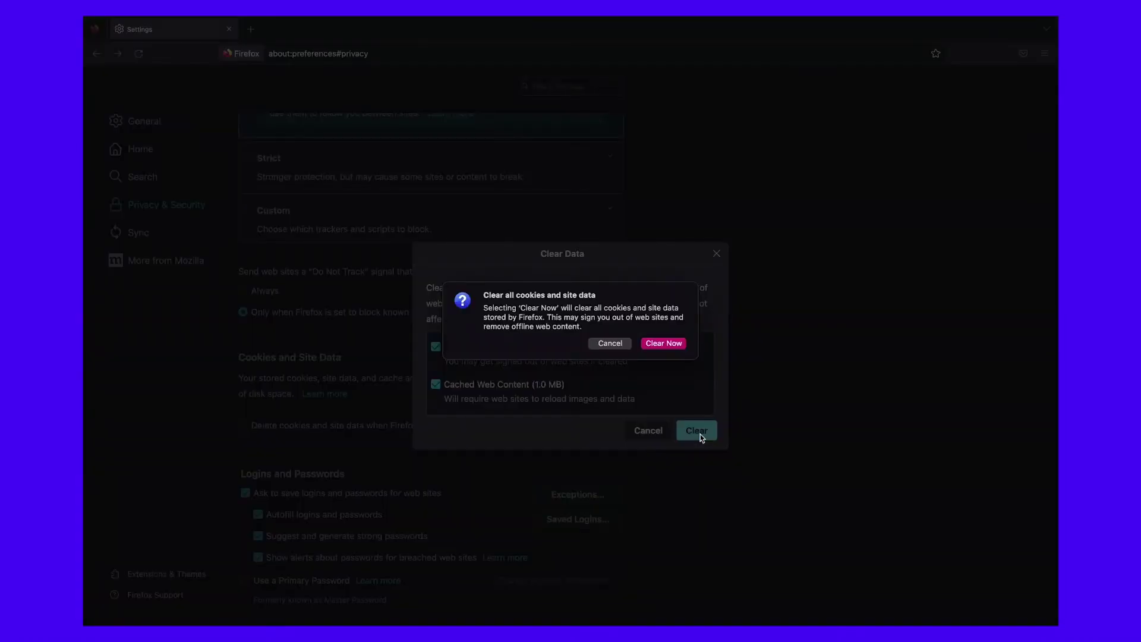
{"action": "left_click", "coordinate": [664, 344]}
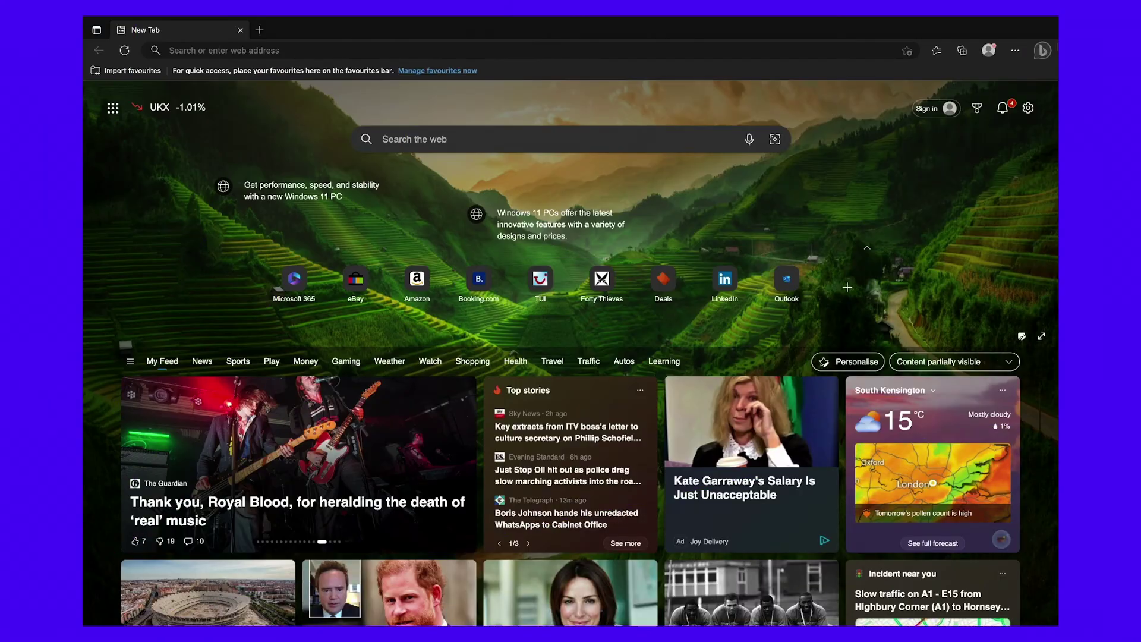
Turn on Block third-party cookies in Edge's Cookies and Site Permissions settings.
{"action": "left_click", "coordinate": [1015, 51]}
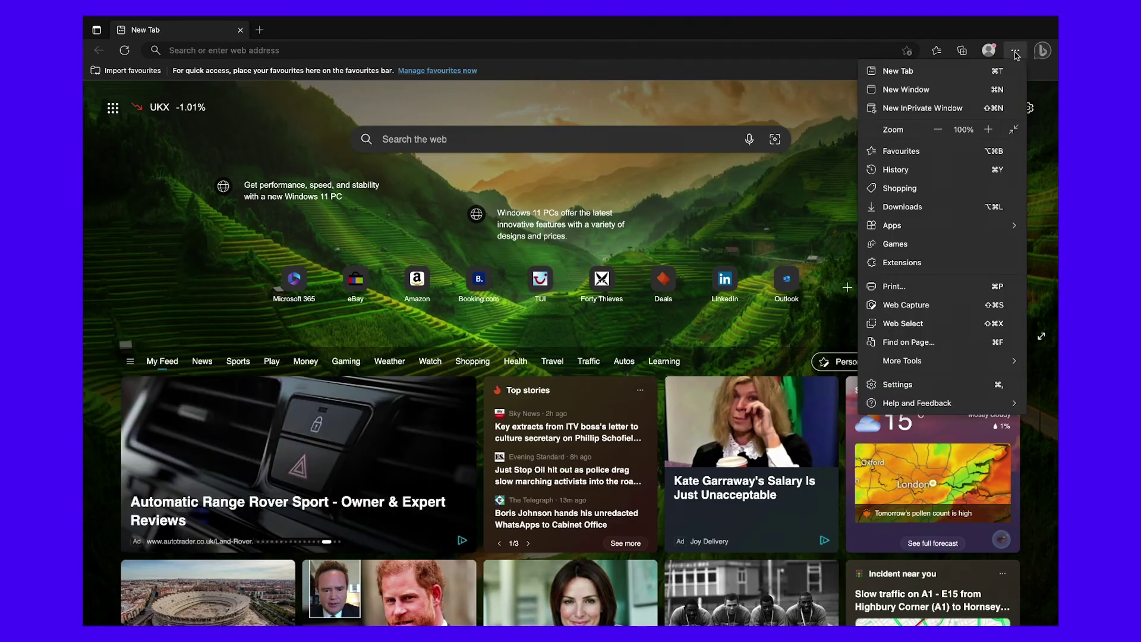
{"action": "left_click", "coordinate": [905, 390]}
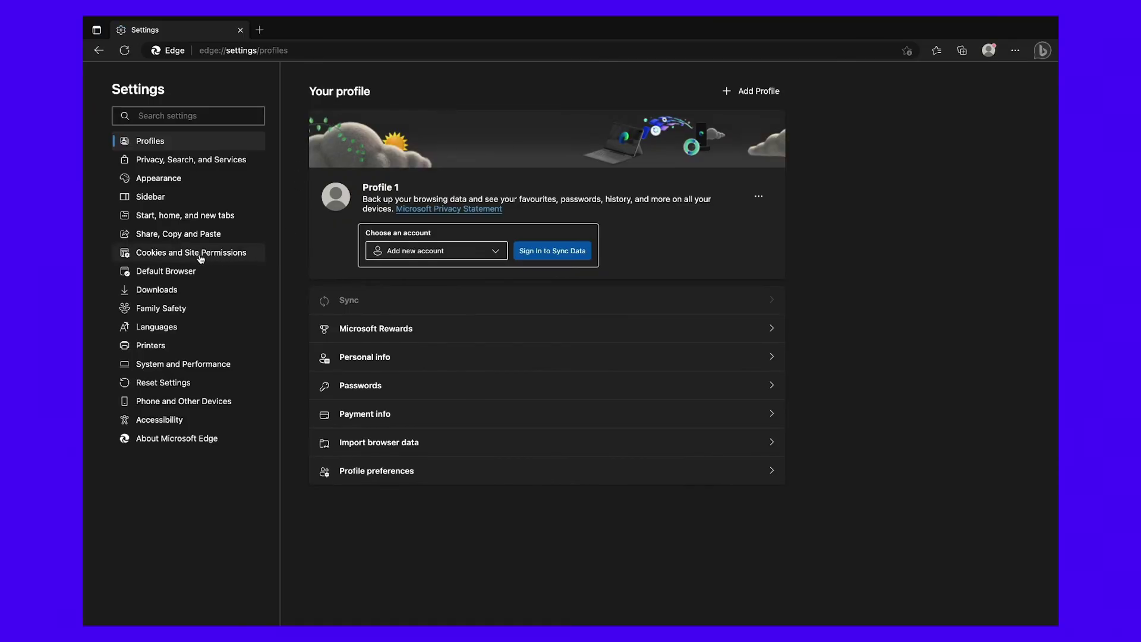
{"action": "left_click", "coordinate": [241, 259]}
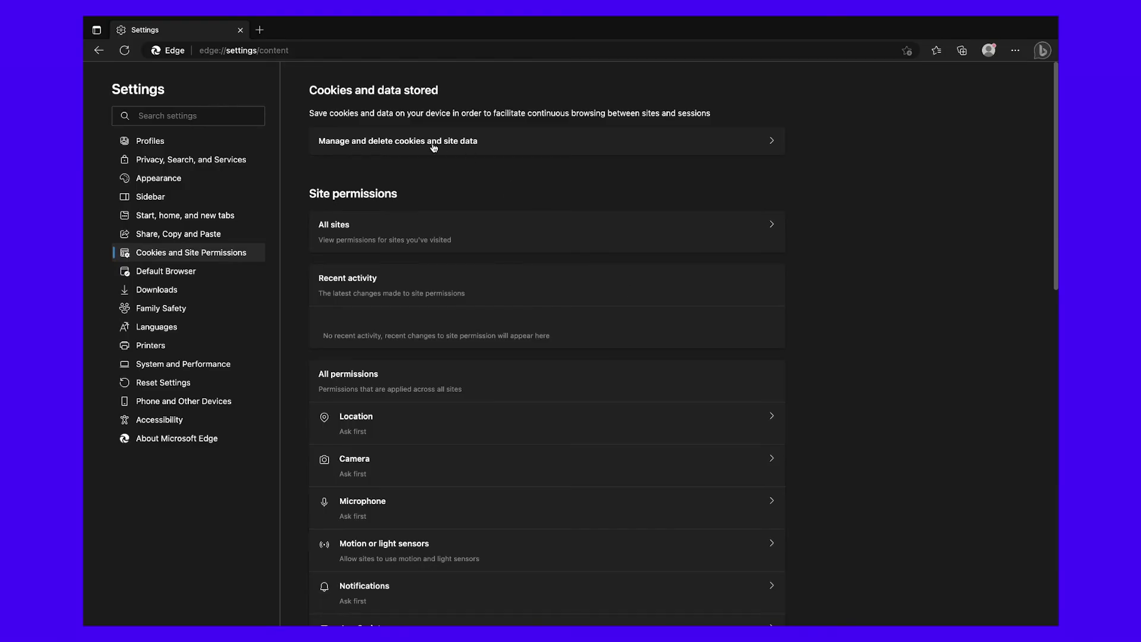
{"action": "left_click", "coordinate": [478, 152]}
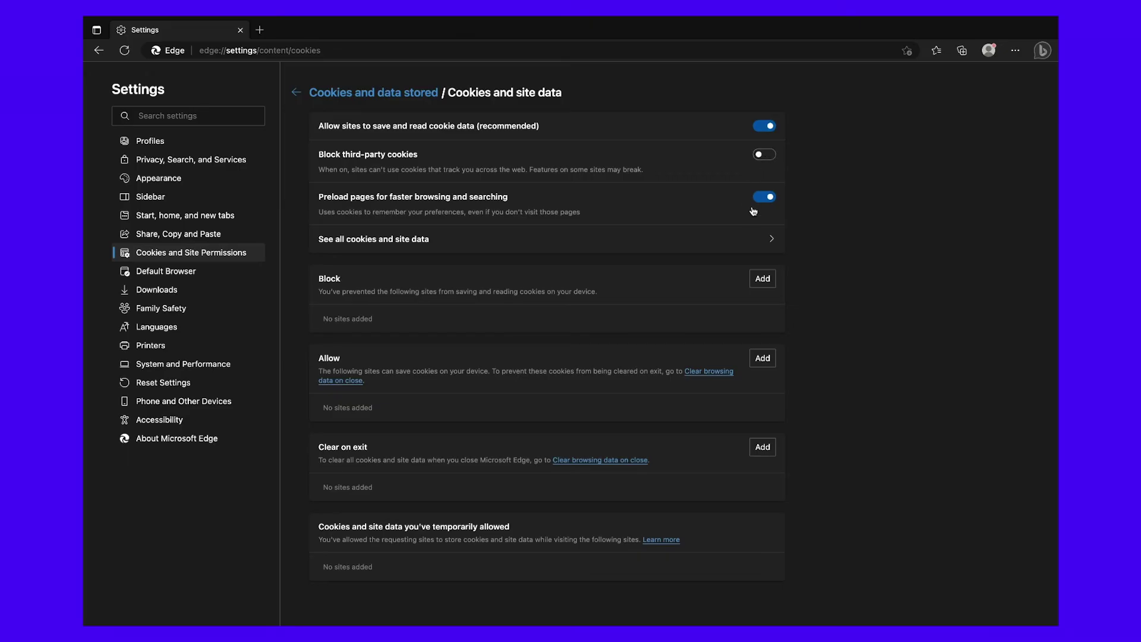
{"action": "left_click", "coordinate": [761, 157]}
Remove all of Edge's stored cookies and site data from the See all cookies list.
{"action": "left_click", "coordinate": [640, 244]}
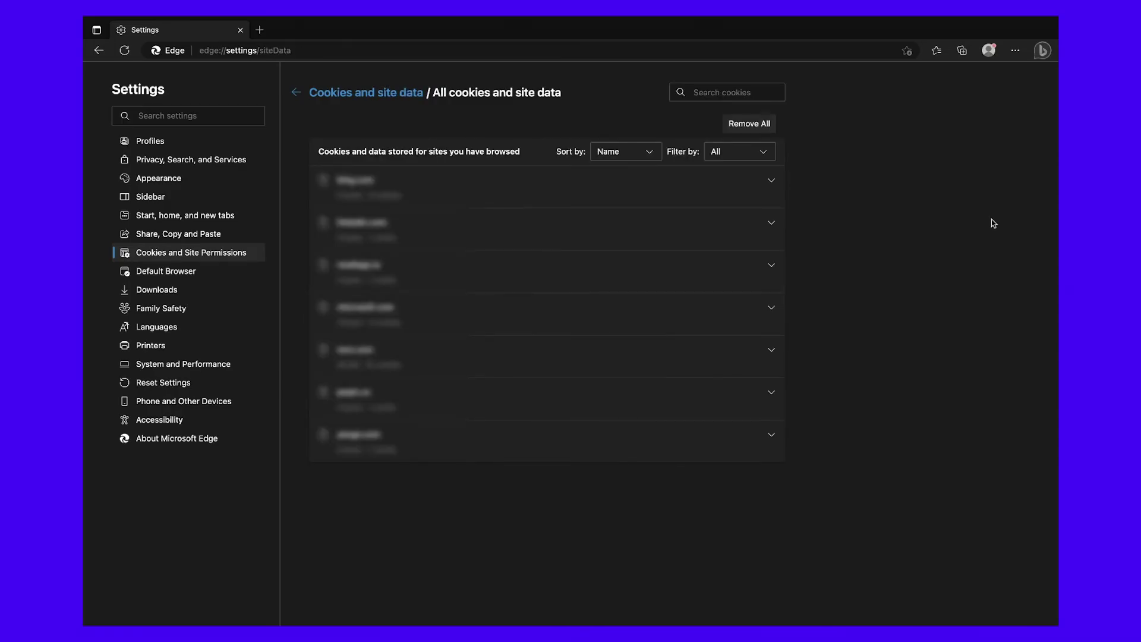
{"action": "left_click", "coordinate": [759, 127]}
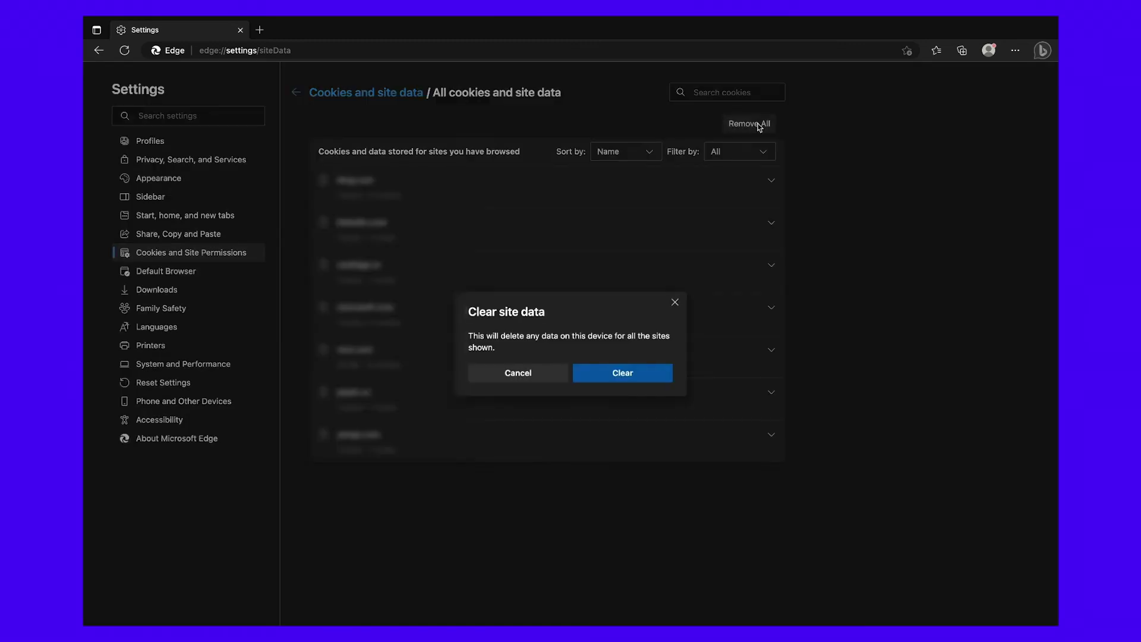
{"action": "left_click", "coordinate": [651, 379]}
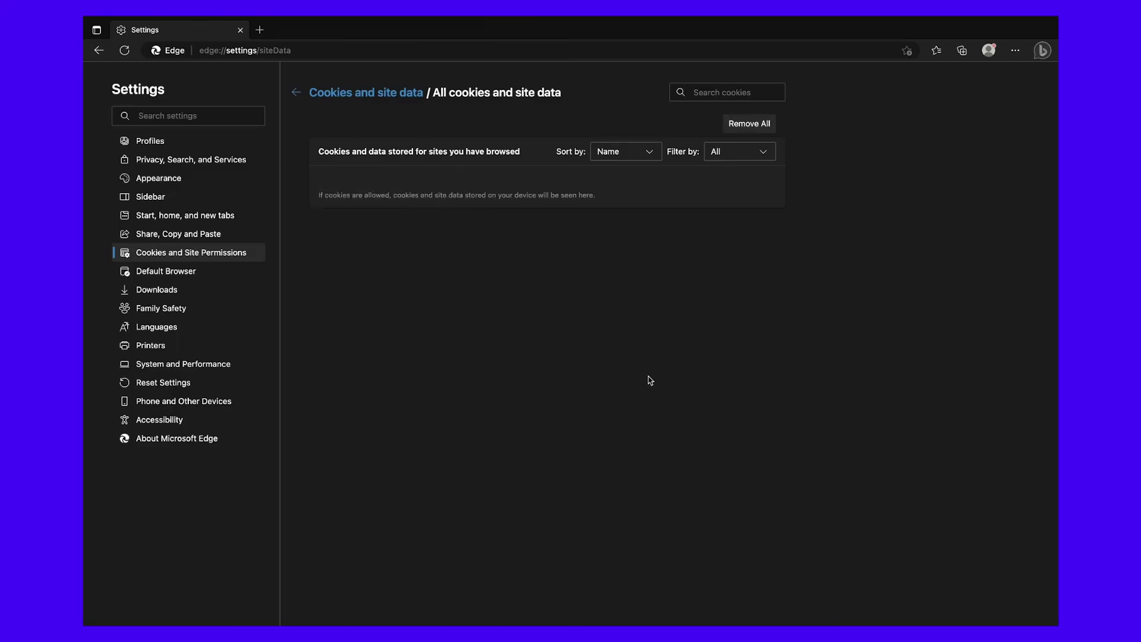